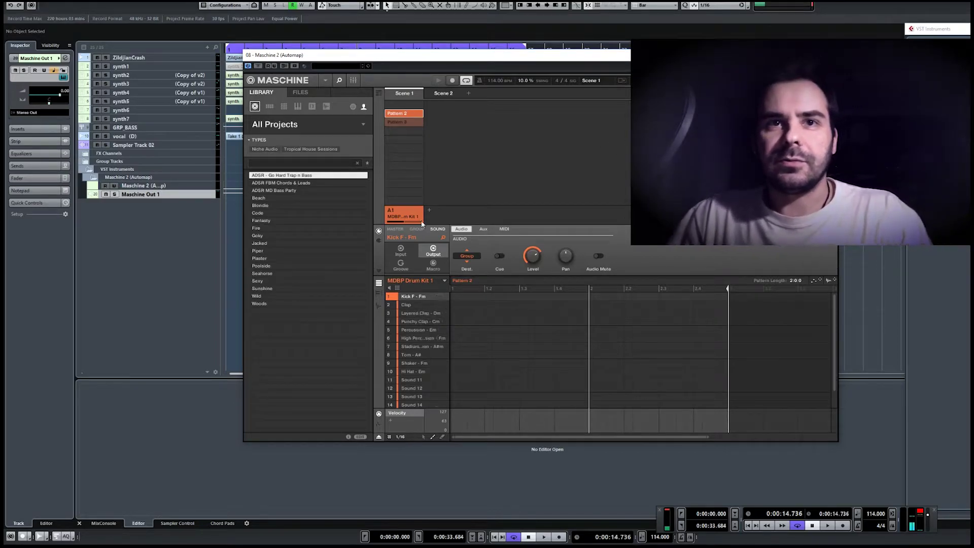
Record a two-bar kick, clap and hi-hat beat in Pattern 2 and place its MIDI as tracks below Maschine Out 1 in the project
{"action": "key", "text": "space"}
{"action": "left_click_drag", "start_coordinate": [523, 59], "coordinate": [621, 50]}
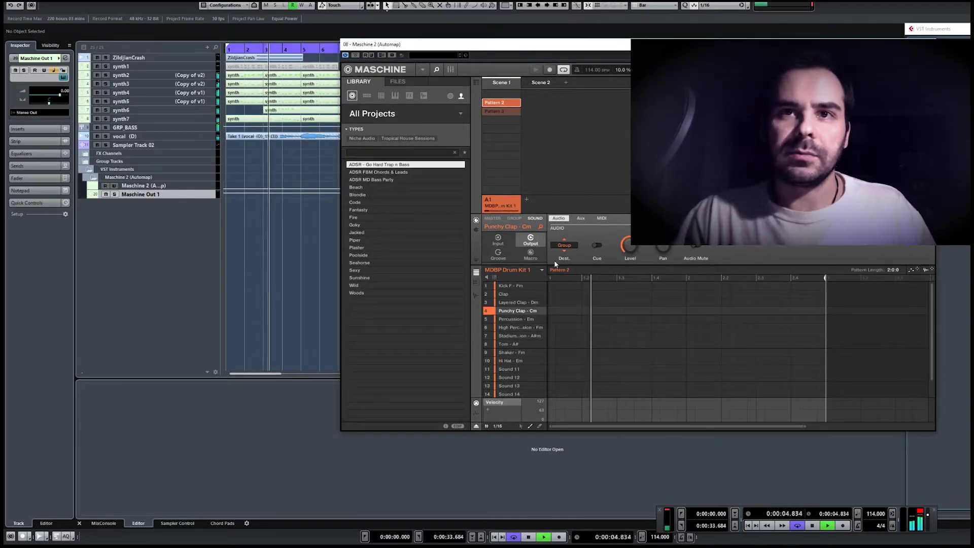
{"action": "key", "text": "space"}
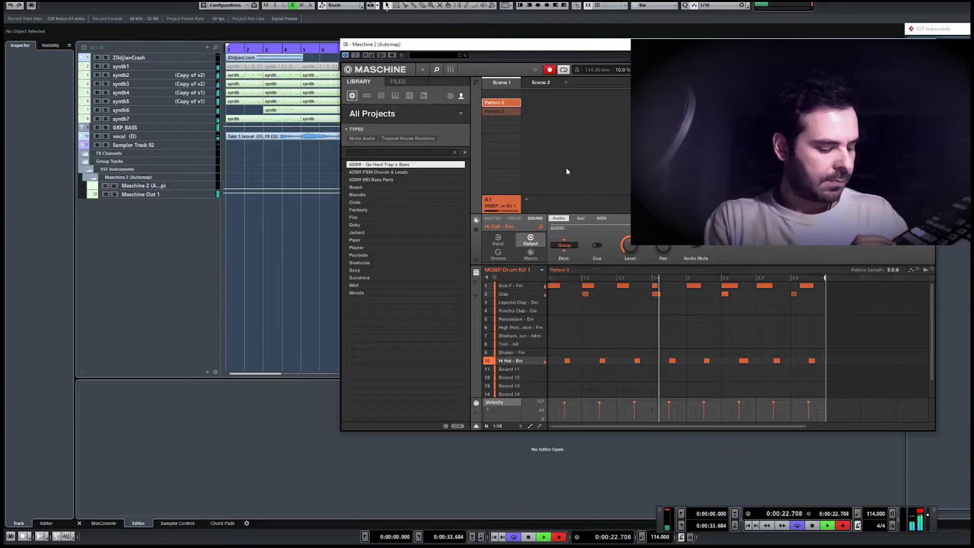
{"action": "key", "text": "space"}
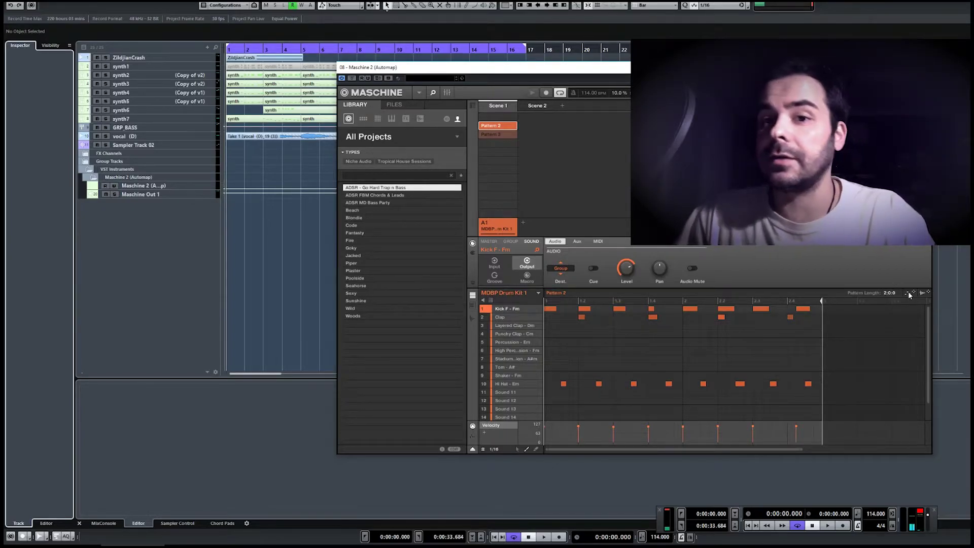
{"action": "left_click_drag", "start_coordinate": [910, 295], "coordinate": [241, 193]}
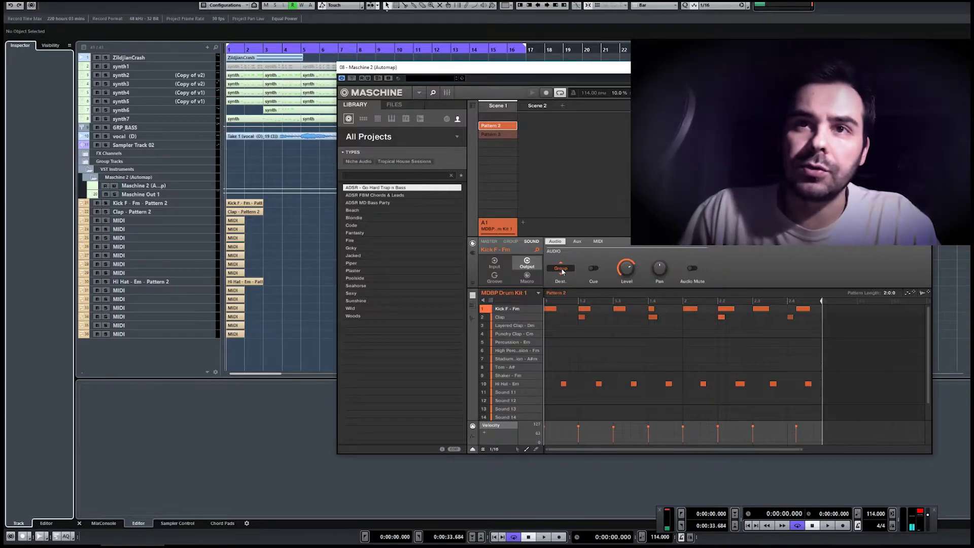
Set the MIDI input source of the MDBP Drum Kit 1 sounds to Host
{"action": "left_click", "coordinate": [513, 327]}
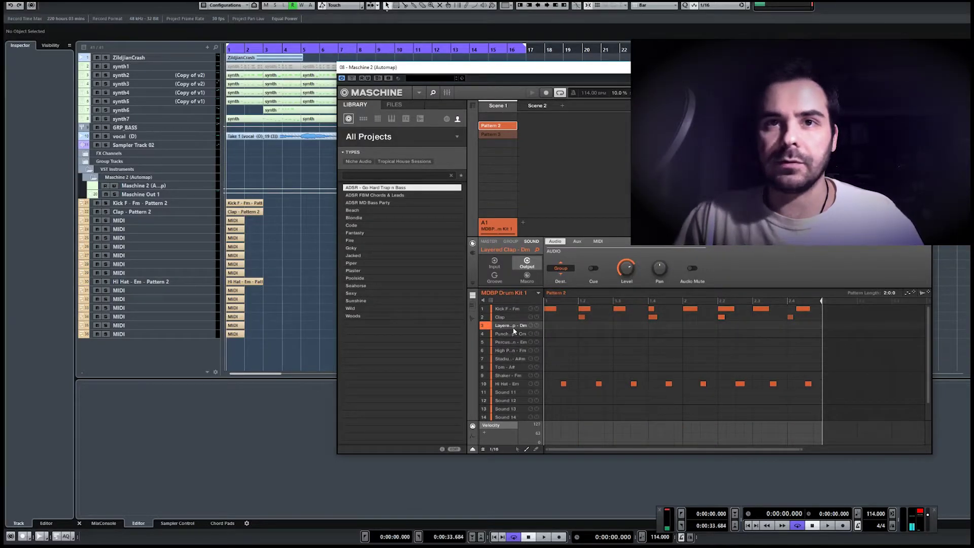
{"action": "left_click", "coordinate": [473, 242]}
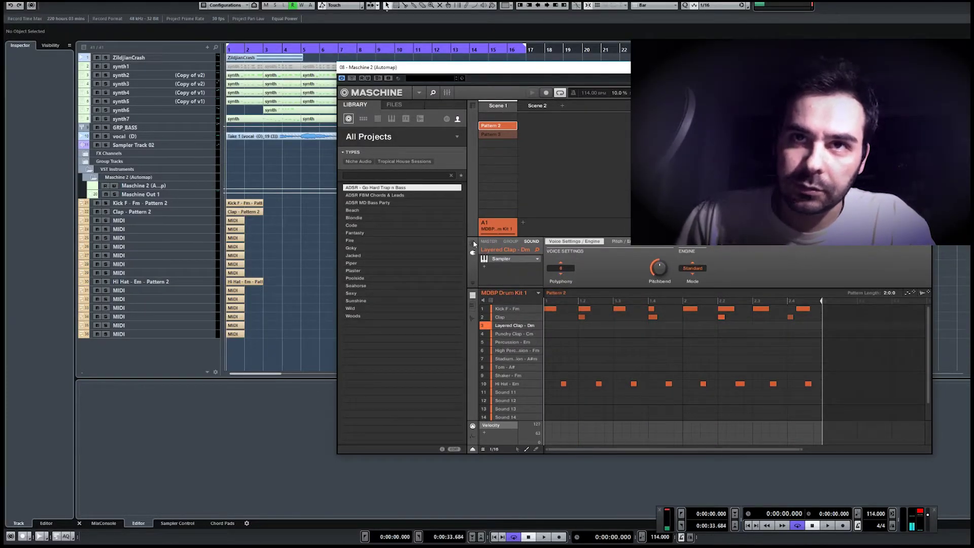
{"action": "left_click", "coordinate": [474, 243]}
{"action": "left_click", "coordinate": [497, 266]}
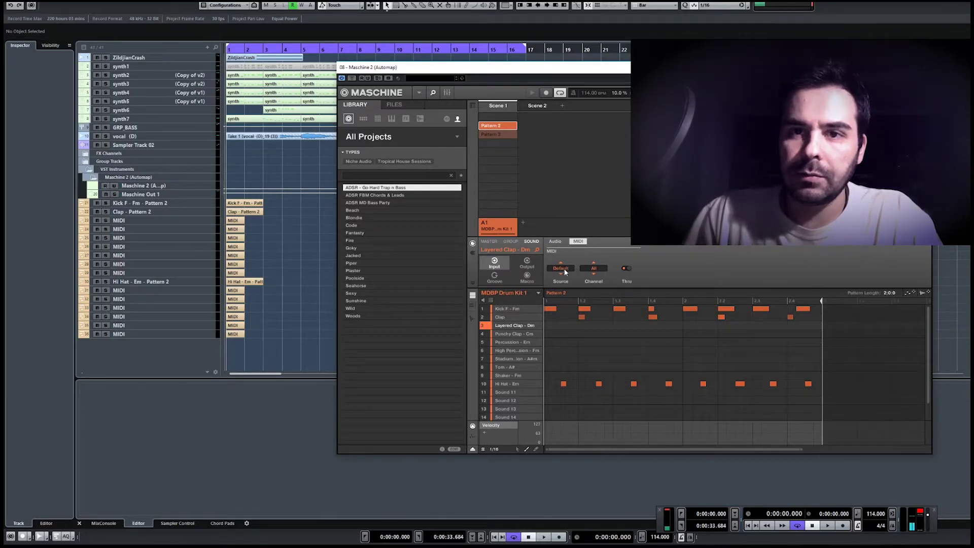
{"action": "left_click", "coordinate": [561, 268]}
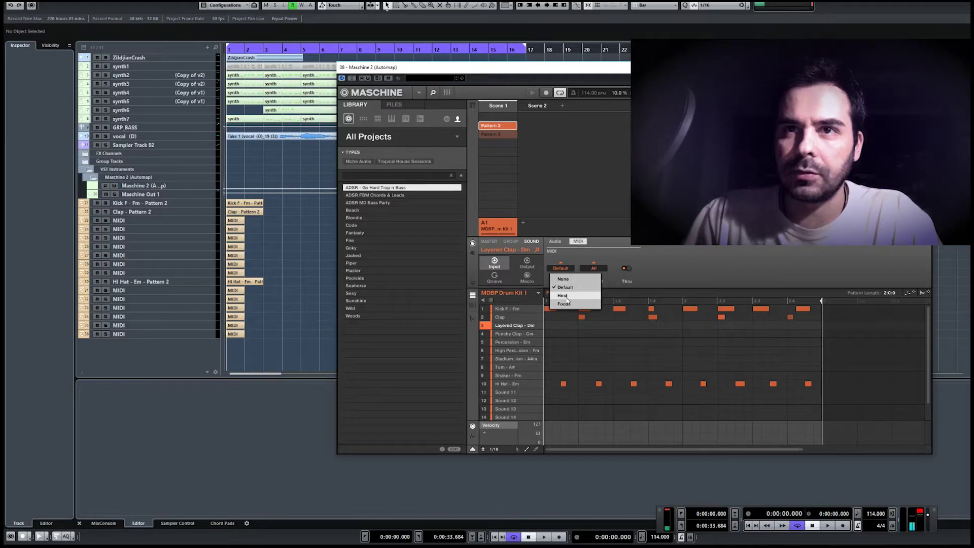
{"action": "left_click", "coordinate": [564, 297]}
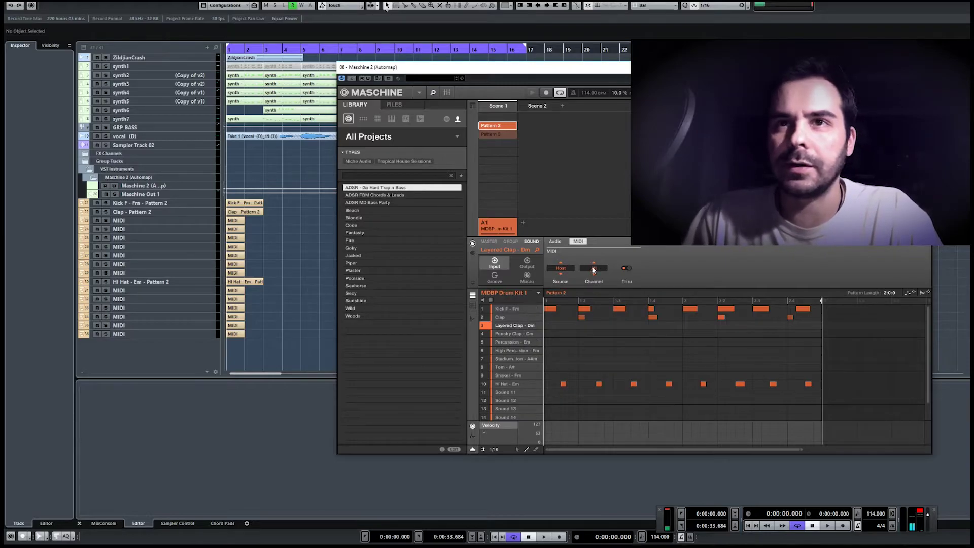
Assign the Kick sound to MIDI input channel 1 and the Clap sound to channel 2
{"action": "left_click", "coordinate": [501, 310]}
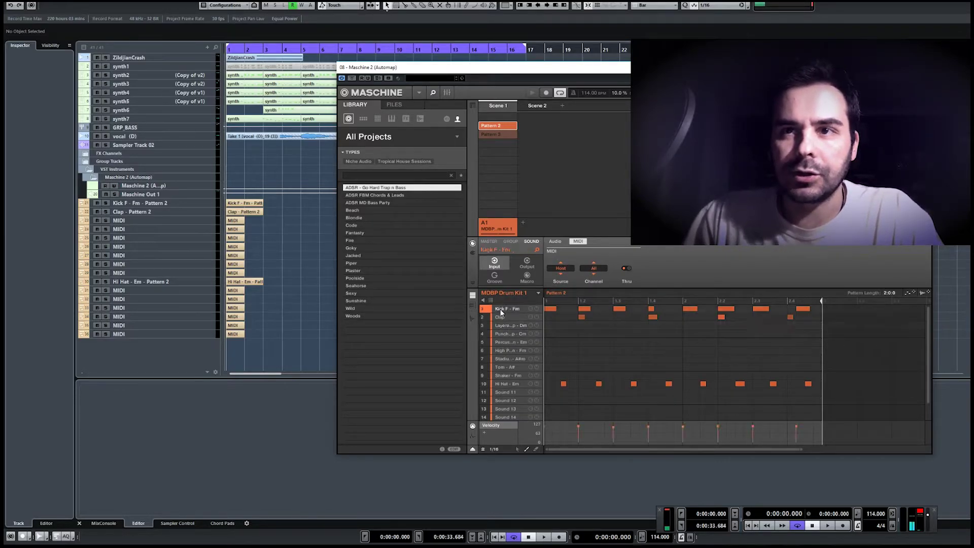
{"action": "left_click", "coordinate": [594, 268]}
{"action": "left_click", "coordinate": [609, 286]}
{"action": "left_click", "coordinate": [509, 319]}
{"action": "left_click", "coordinate": [596, 268]}
{"action": "left_click", "coordinate": [604, 294]}
Assign the Layered Clap sound to MIDI input channel 3 and the Punchy Clap sound to channel 4
{"action": "left_click", "coordinate": [513, 325]}
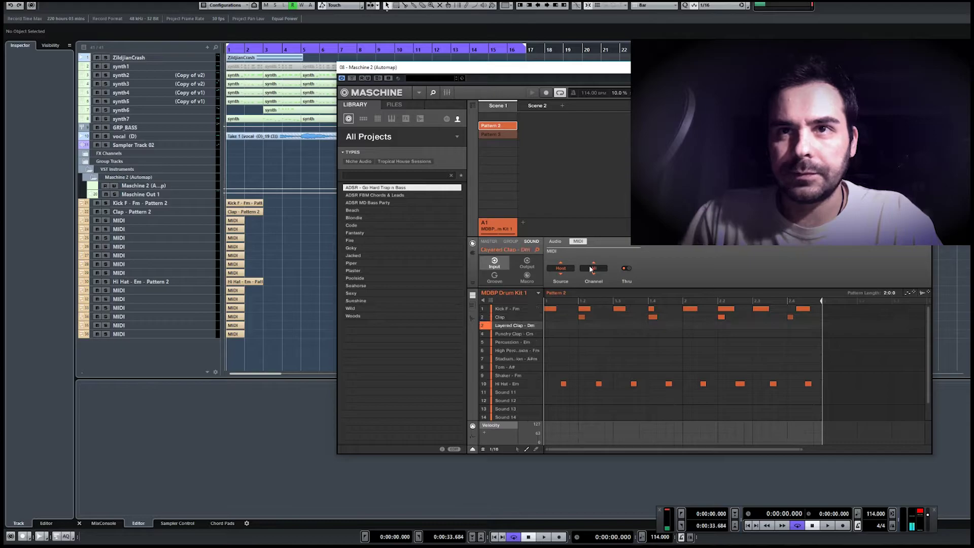
{"action": "left_click", "coordinate": [589, 271]}
{"action": "left_click", "coordinate": [607, 303]}
{"action": "left_click", "coordinate": [604, 270]}
{"action": "left_click", "coordinate": [602, 314]}
Assign the Percussion sound to MIDI input channel 5 and the High Percussion sound to channel 6
{"action": "left_click", "coordinate": [506, 342]}
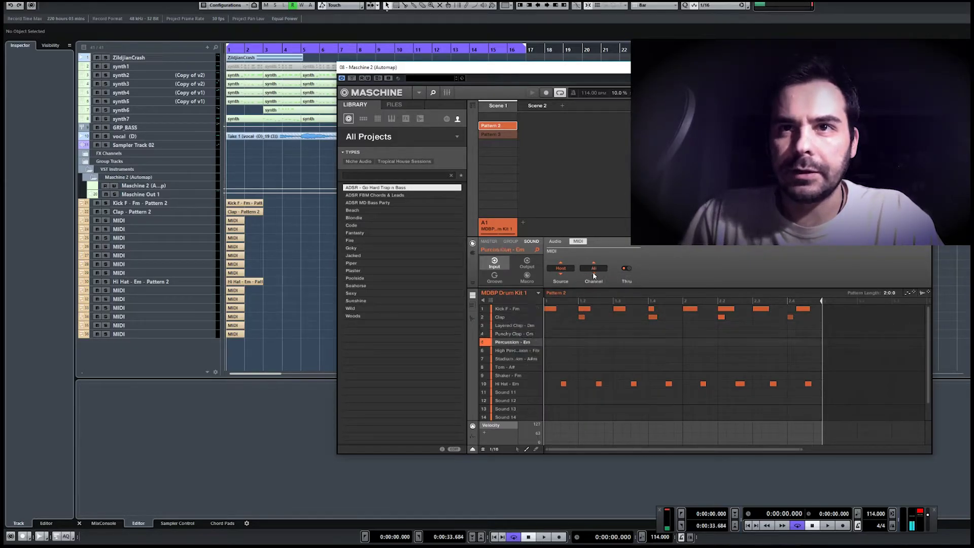
{"action": "left_click", "coordinate": [594, 273]}
{"action": "left_click", "coordinate": [604, 325]}
{"action": "left_click", "coordinate": [510, 350]}
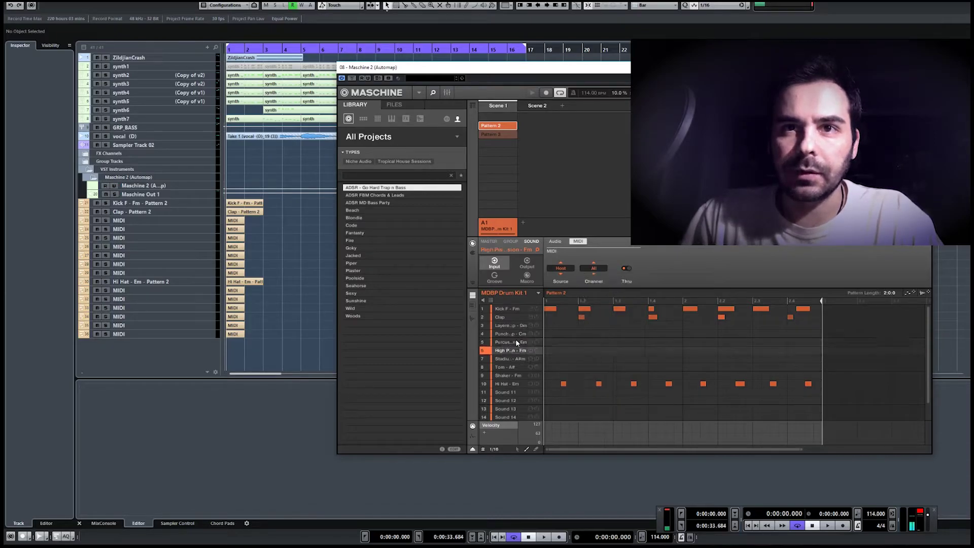
{"action": "left_click", "coordinate": [594, 269]}
{"action": "left_click", "coordinate": [593, 332]}
Give sounds 7 through 11 the MIDI input channel matching their slot number, starting with channel 7 for the Stadium sound
{"action": "left_click", "coordinate": [508, 359]}
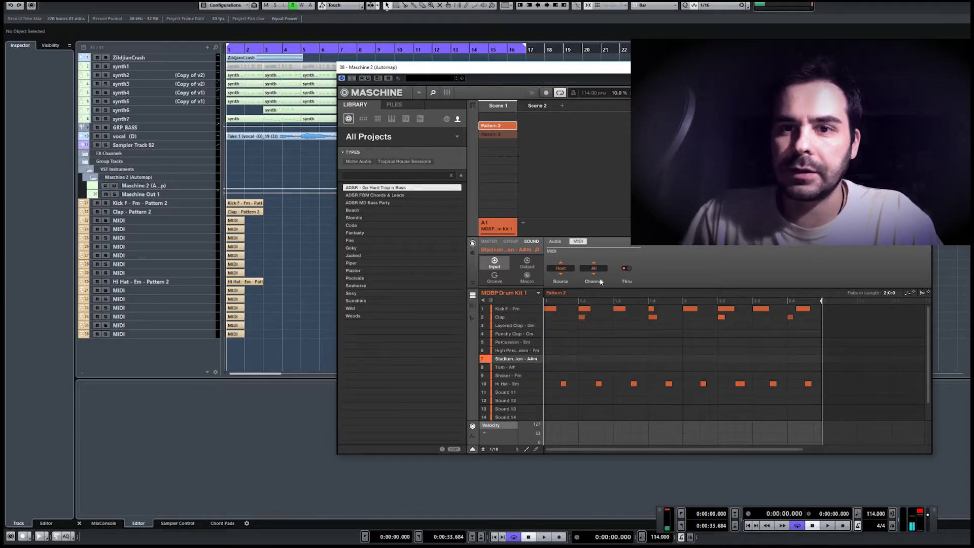
{"action": "left_click", "coordinate": [593, 268]}
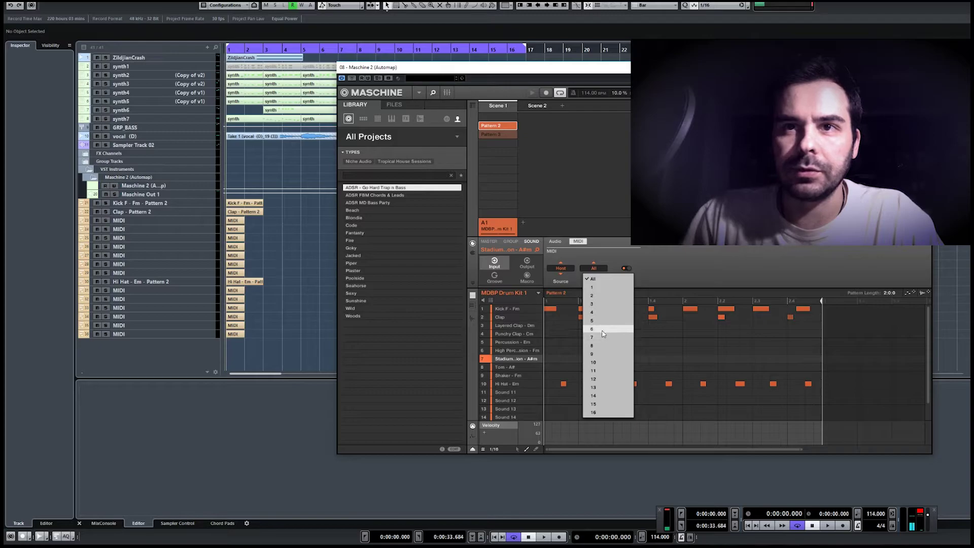
{"action": "left_click", "coordinate": [592, 337]}
{"action": "left_click", "coordinate": [505, 367]}
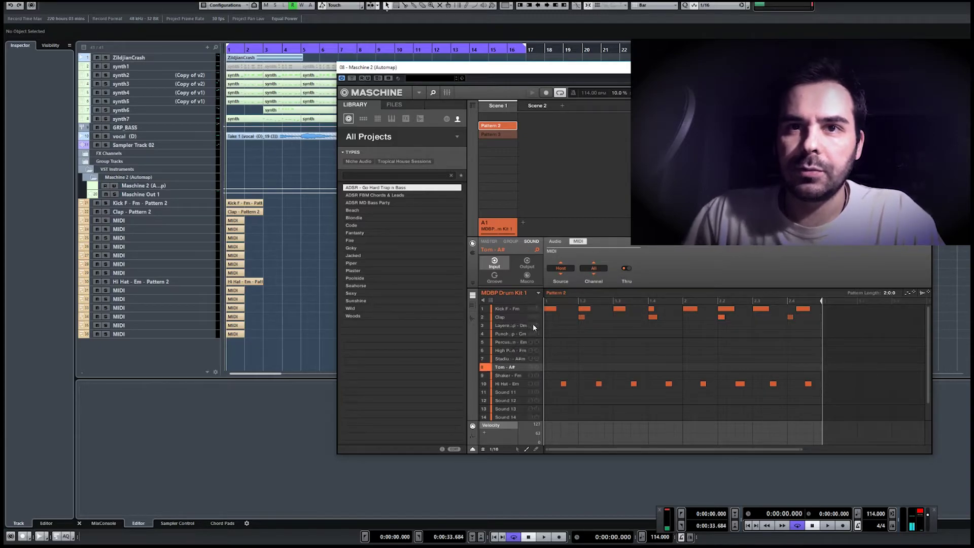
{"action": "left_click", "coordinate": [594, 269]}
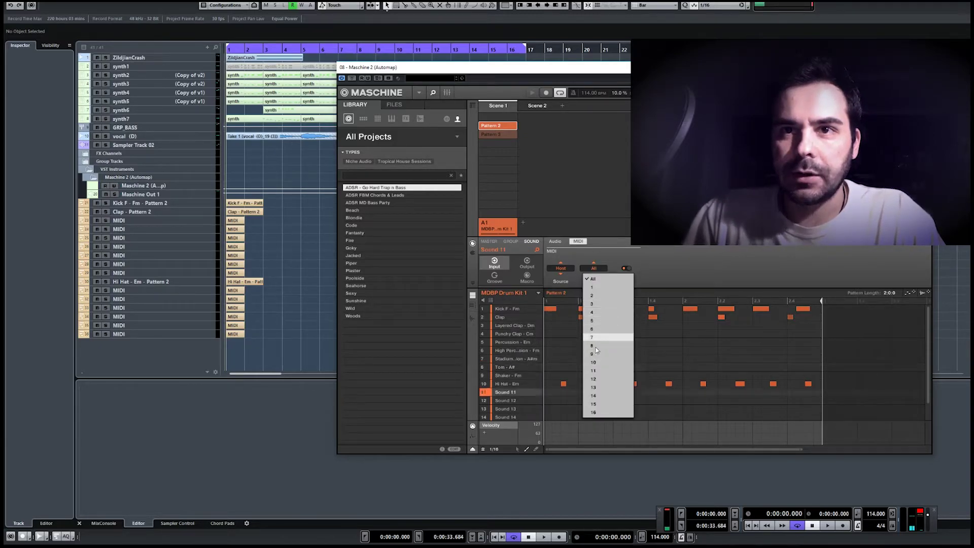
{"action": "left_click", "coordinate": [594, 379]}
Give the remaining sounds, Sound 12 through Sound 16, matching MIDI input channels, ending with channel 16 for Sound 16
{"action": "left_click", "coordinate": [505, 401]}
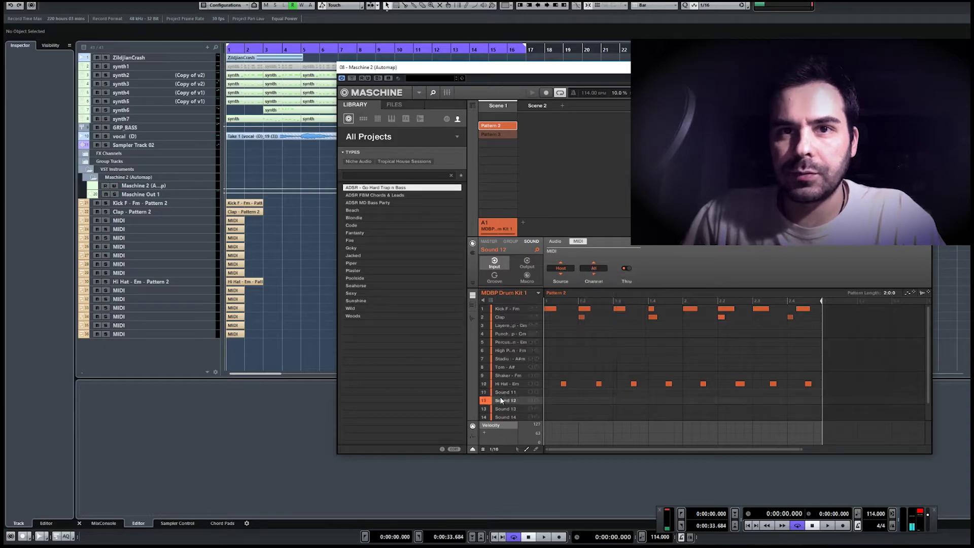
{"action": "left_click", "coordinate": [595, 269]}
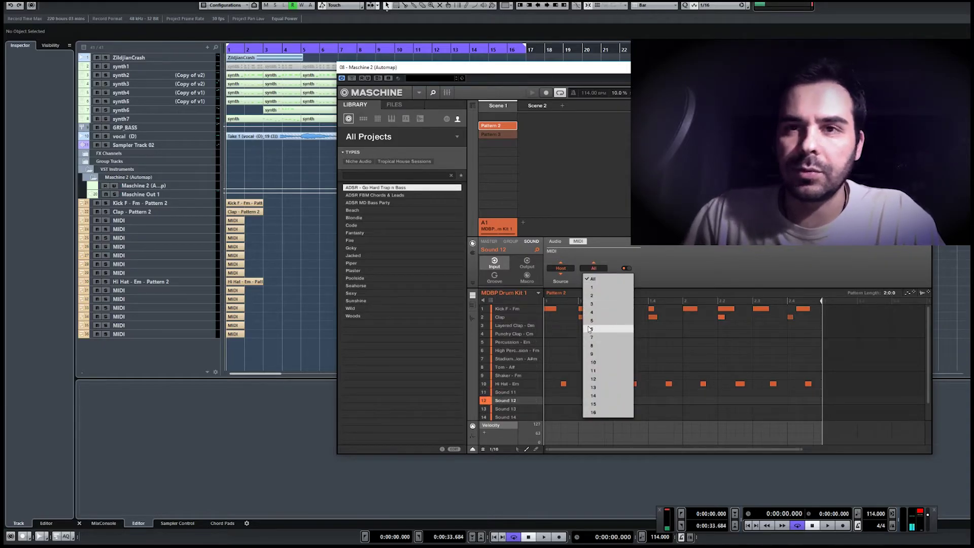
{"action": "left_click", "coordinate": [594, 380]}
{"action": "left_click", "coordinate": [500, 410]}
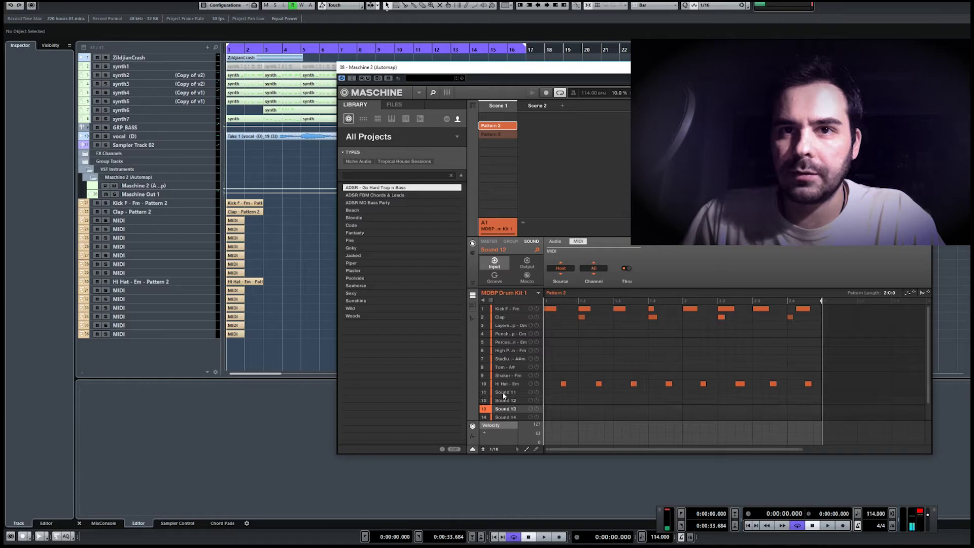
{"action": "left_click", "coordinate": [599, 271]}
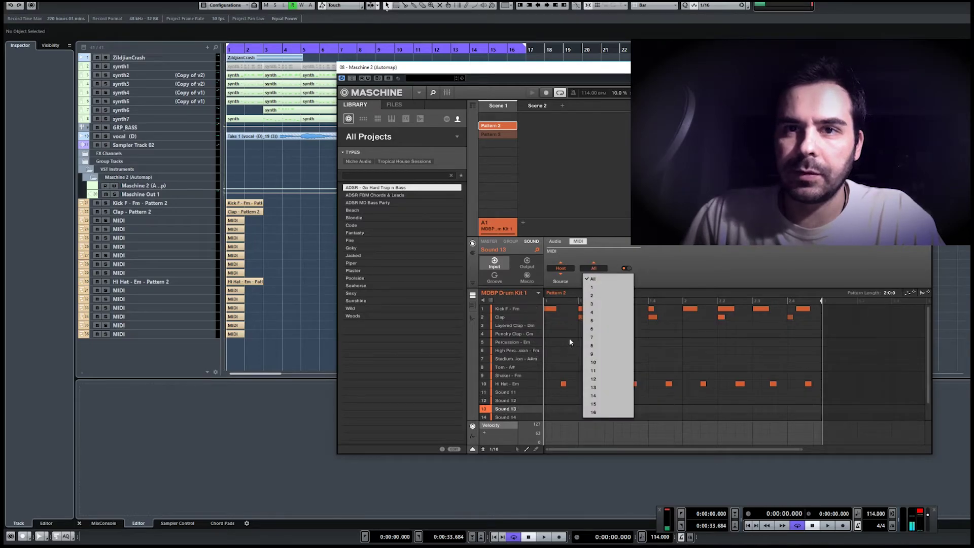
{"action": "left_click", "coordinate": [584, 401]}
{"action": "scroll", "coordinate": [502, 388], "scroll_direction": "down", "scroll_amount": 1}
{"action": "left_click", "coordinate": [505, 416]}
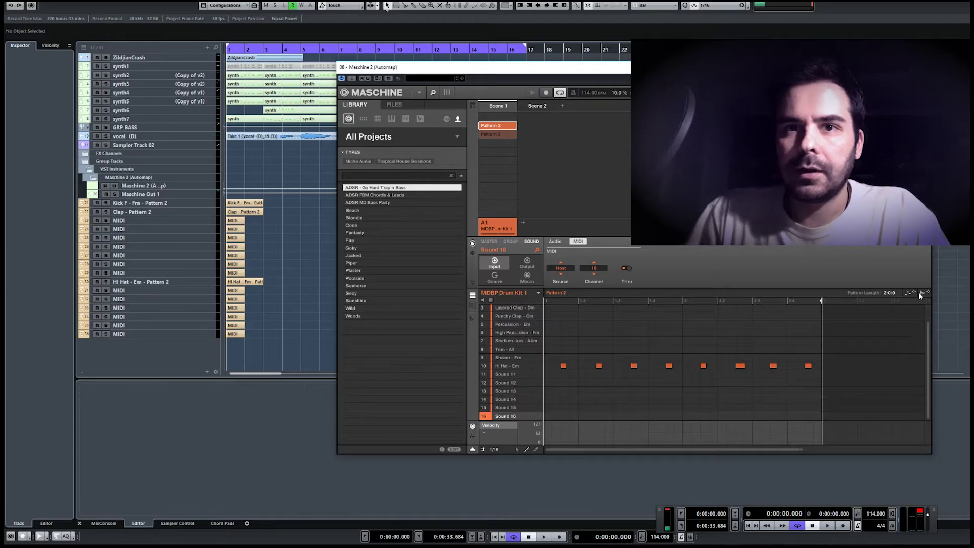
Check the MIDI output routing and channel number of each imported MIDI track
{"action": "left_click", "coordinate": [198, 220]}
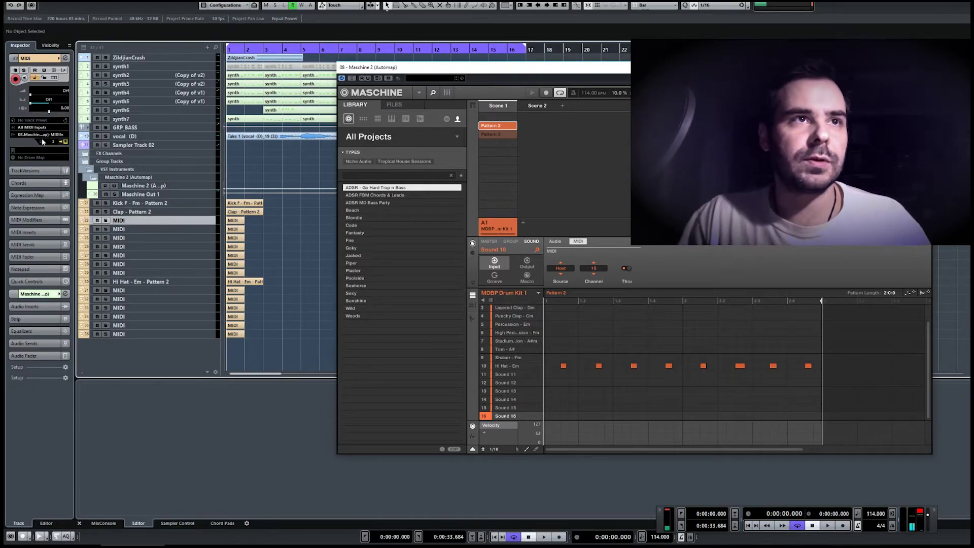
{"action": "left_click", "coordinate": [142, 204]}
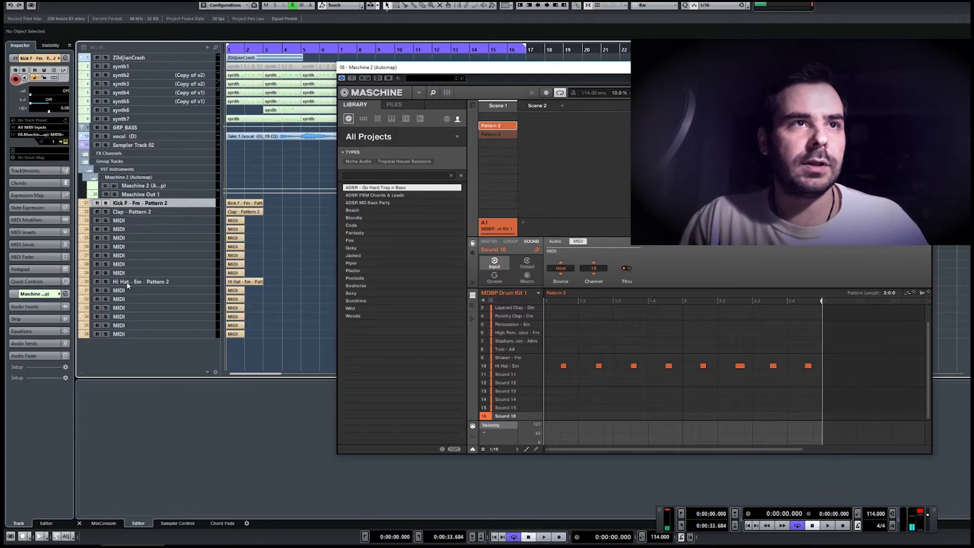
{"action": "left_click", "coordinate": [178, 221]}
{"action": "key", "text": "Down"}
{"action": "key", "text": "Down"}
{"action": "key", "text": "Down"}
{"action": "key", "text": "Down"}
{"action": "key", "text": "Down"}
{"action": "key", "text": "Down"}
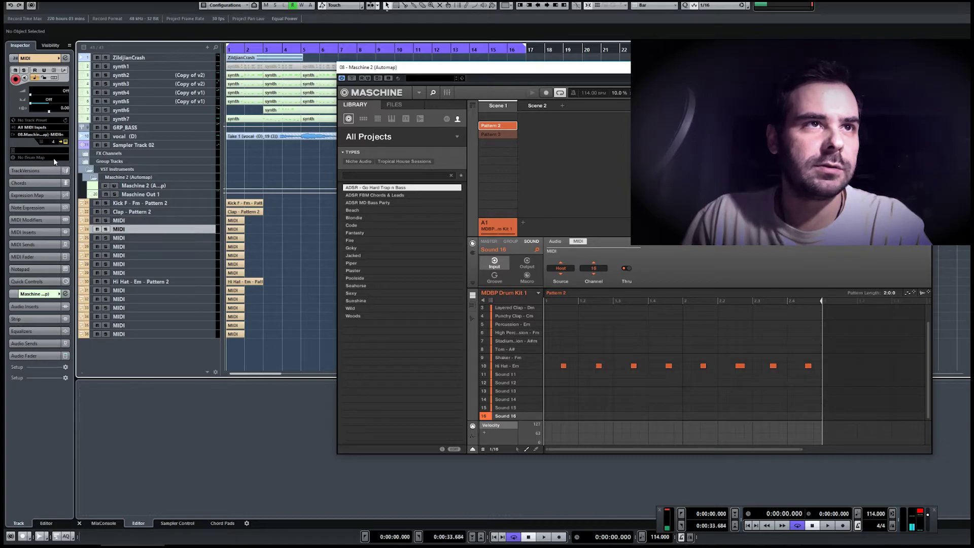
{"action": "key", "text": "Down"}
{"action": "key", "text": "Down"}
{"action": "key", "text": "Down"}
{"action": "key", "text": "Down"}
{"action": "key", "text": "Down"}
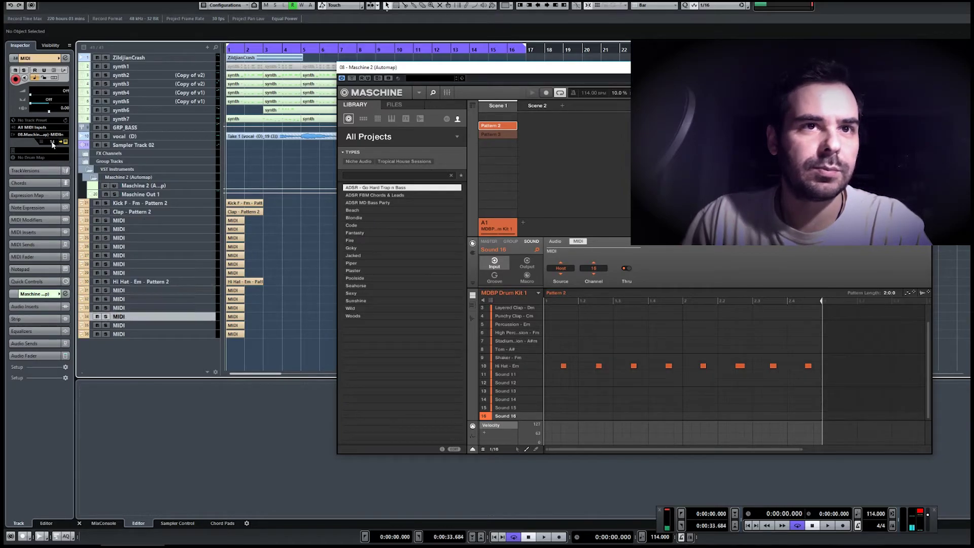
{"action": "key", "text": "Up"}
{"action": "key", "text": "Up"}
{"action": "key", "text": "Up"}
{"action": "key", "text": "Up"}
{"action": "key", "text": "Up"}
{"action": "key", "text": "Up"}
{"action": "key", "text": "Up"}
{"action": "key", "text": "Up"}
{"action": "key", "text": "Up"}
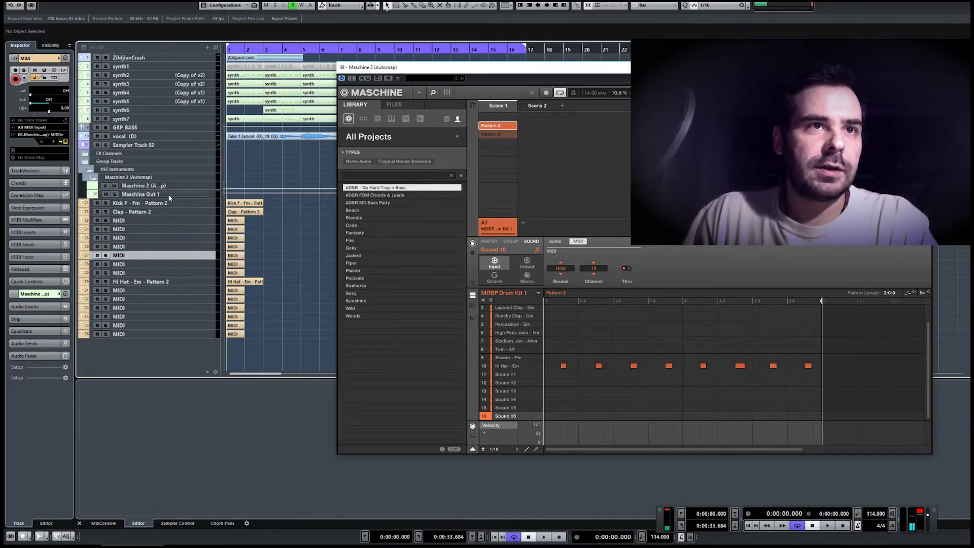
{"action": "key", "text": "Up"}
{"action": "key", "text": "Up"}
{"action": "key", "text": "Up"}
{"action": "key", "text": "Up"}
{"action": "key", "text": "Up"}
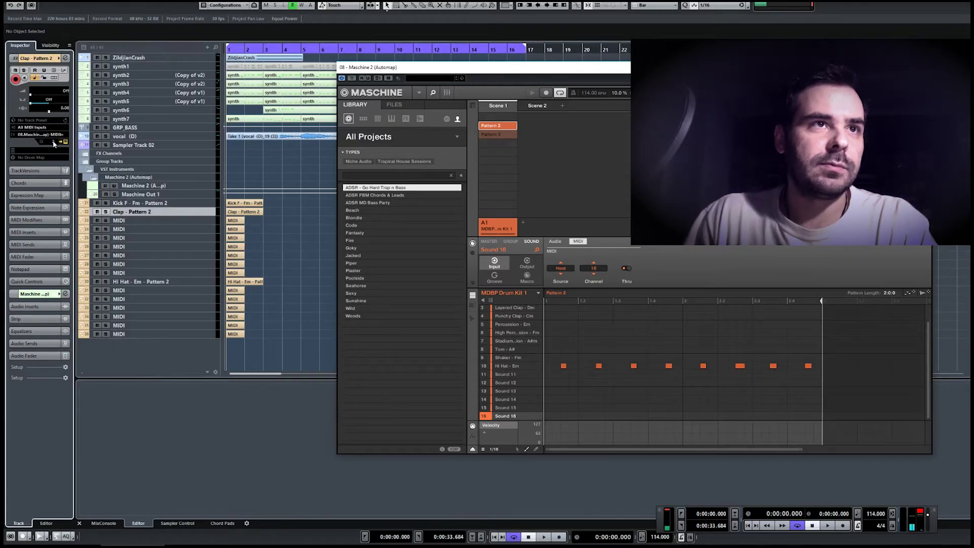
{"action": "key", "text": "Up"}
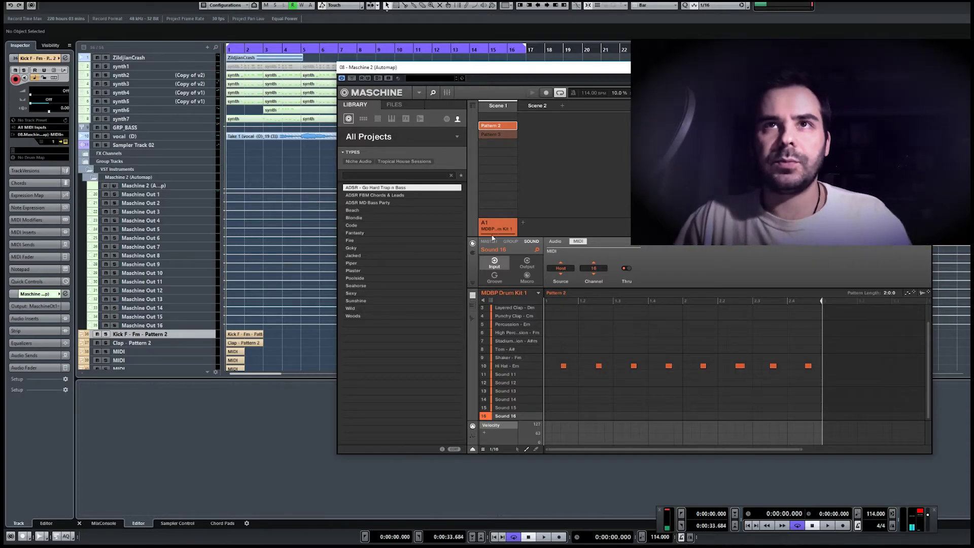
Add an empty third pattern to Scene 1 and play the project to hear the imported MIDI tracks trigger the drum sounds
{"action": "left_click", "coordinate": [500, 143]}
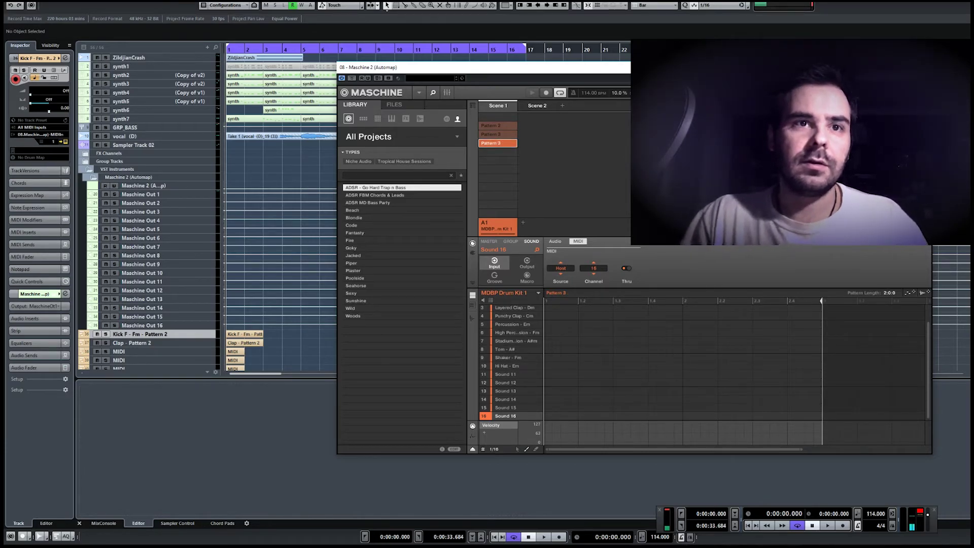
{"action": "key", "text": "space"}
{"action": "scroll", "coordinate": [269, 200], "scroll_direction": "down", "scroll_amount": 4}
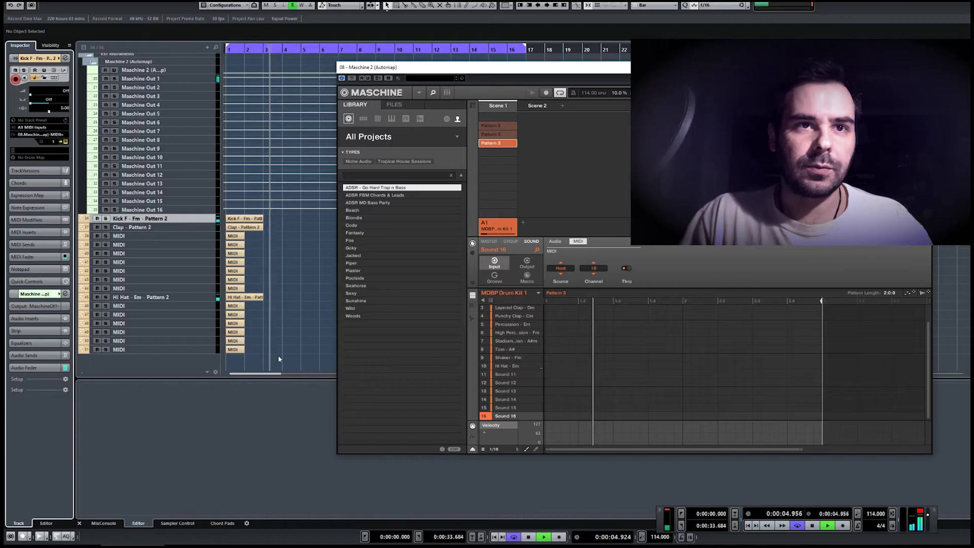
{"action": "key", "text": "space"}
Delete the empty MIDI parts from the unnamed MIDI tracks, keeping the kick, clap and hi-hat parts
{"action": "left_click_drag", "start_coordinate": [255, 356], "coordinate": [220, 240]}
{"action": "key", "text": "Delete"}
{"action": "key", "text": "Delete"}
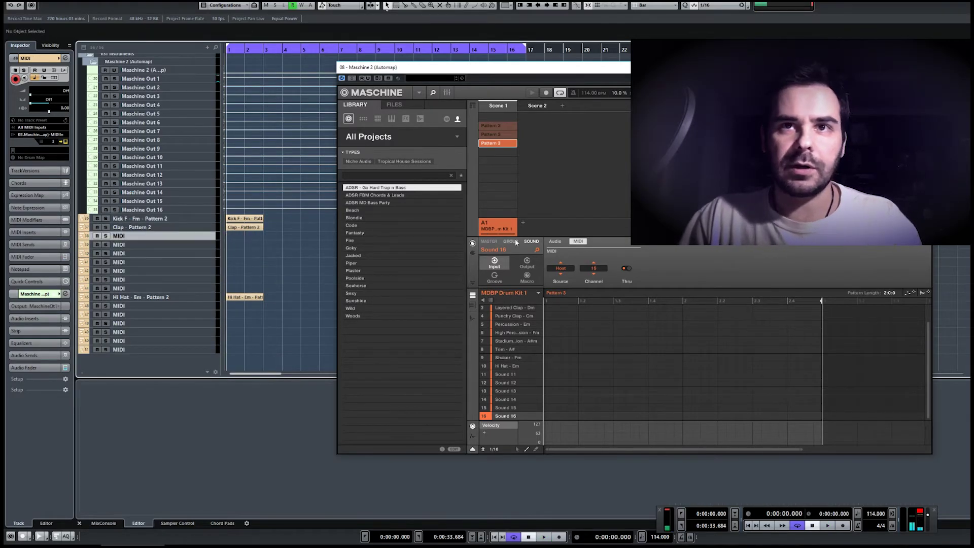
Show Pattern 2 in Maschine, and repeat the kick, clap and hi-hat MIDI parts five times so they run up to bar 13
{"action": "left_click", "coordinate": [507, 134]}
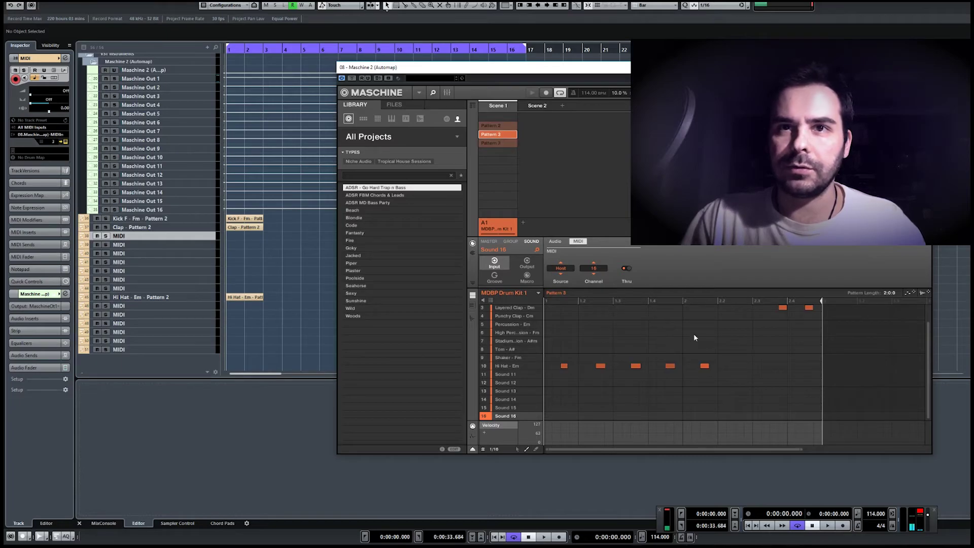
{"action": "scroll", "coordinate": [638, 318], "scroll_direction": "up", "scroll_amount": 2}
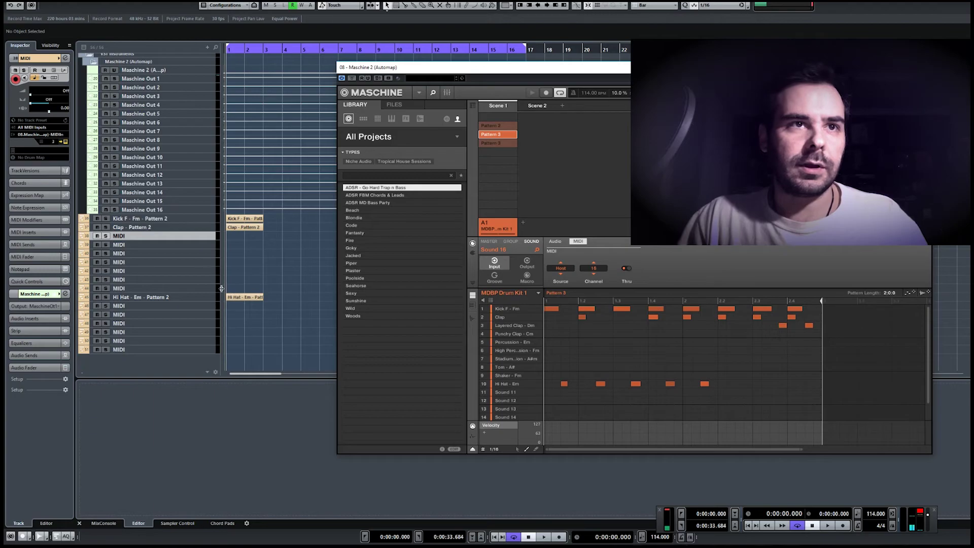
{"action": "left_click_drag", "start_coordinate": [274, 317], "coordinate": [257, 223]}
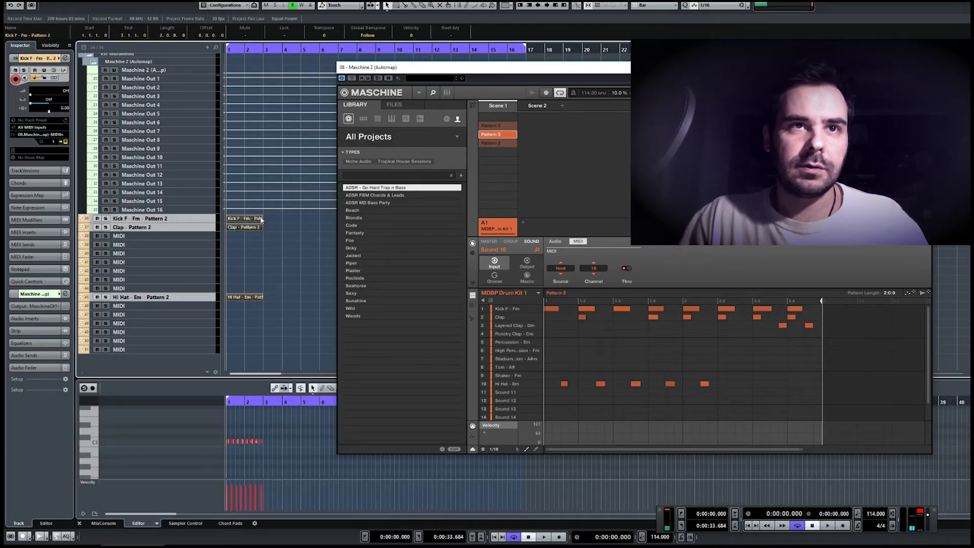
{"action": "key", "text": "ctrl+d"}
{"action": "left_click", "coordinate": [924, 67]}
{"action": "key", "text": "ctrl+d"}
{"action": "key", "text": "ctrl+d"}
{"action": "key", "text": "ctrl+d"}
{"action": "key", "text": "ctrl+d"}
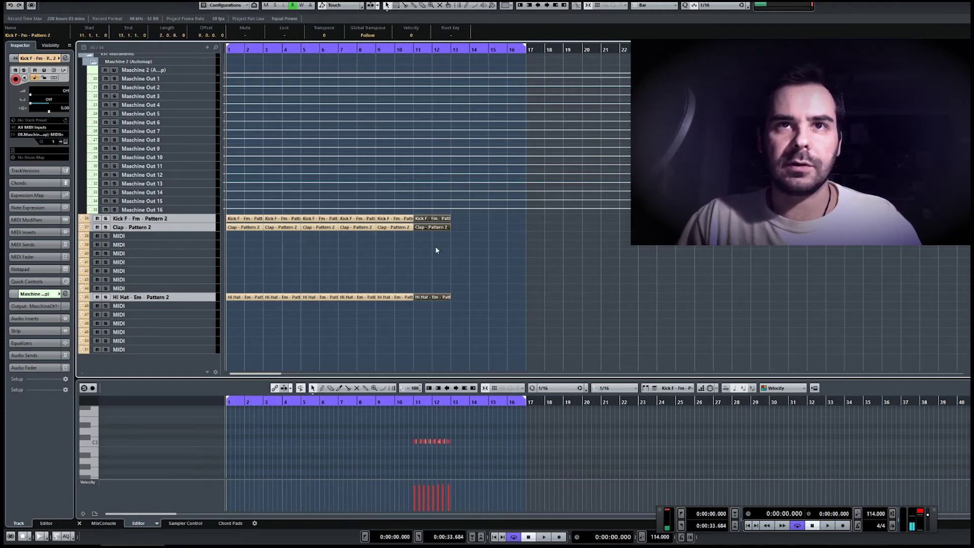
Program a fourth Maschine pattern with kick, layered clap and shaker hits, and place its MIDI on the separate tracks at bar 13
{"action": "left_click", "coordinate": [65, 142]}
{"action": "key", "text": "space"}
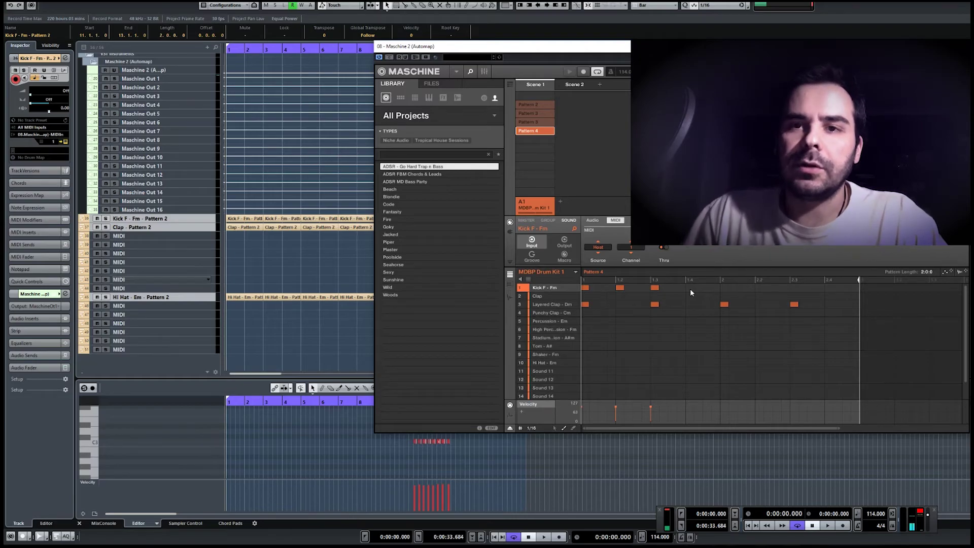
{"action": "left_click", "coordinate": [690, 288]}
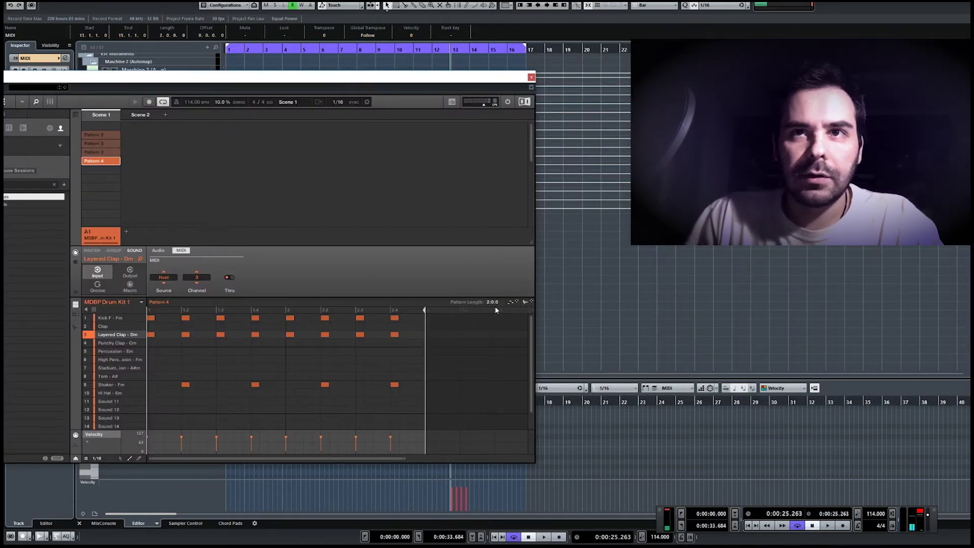
{"action": "left_click_drag", "start_coordinate": [548, 217], "coordinate": [548, 217]}
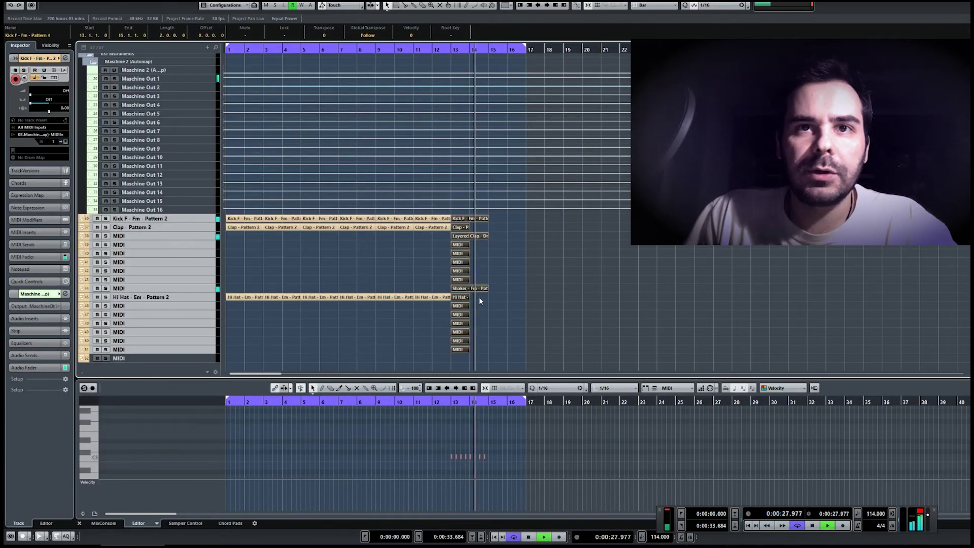
{"action": "key", "text": "space"}
Delete the notes in bar 14 of the Pattern 4 kick part, keeping the four kicks in bar 13
{"action": "left_click", "coordinate": [496, 459]}
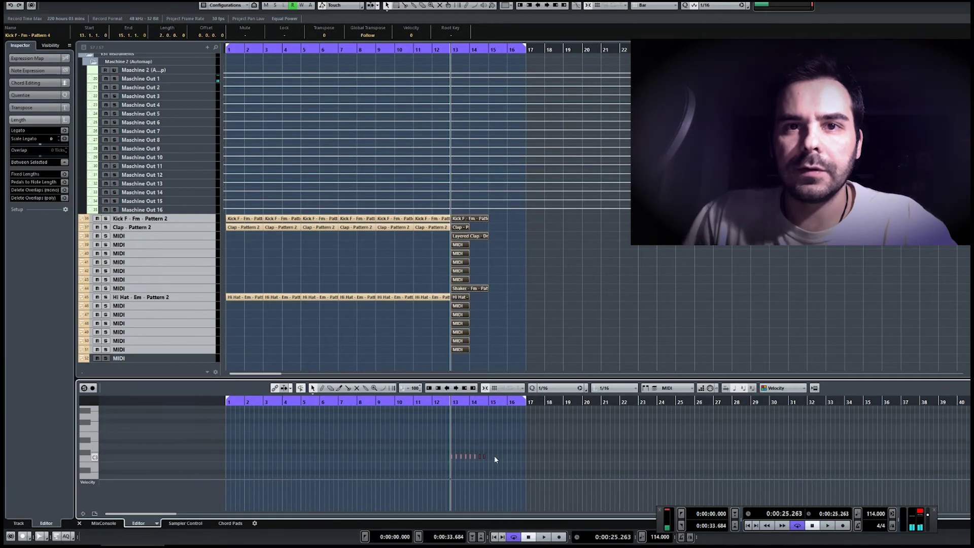
{"action": "key", "text": "Delete"}
{"action": "left_click_drag", "start_coordinate": [467, 443], "coordinate": [496, 463]}
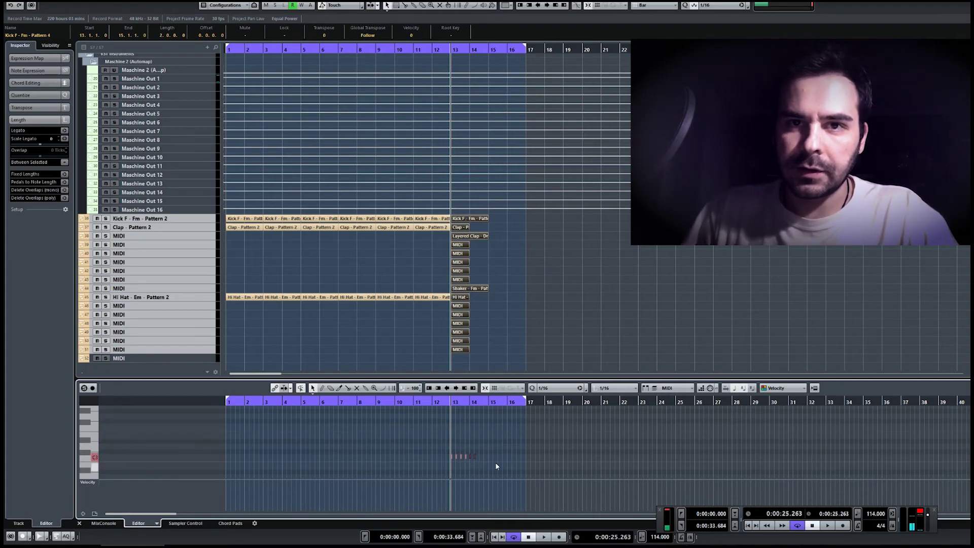
{"action": "key", "text": "Delete"}
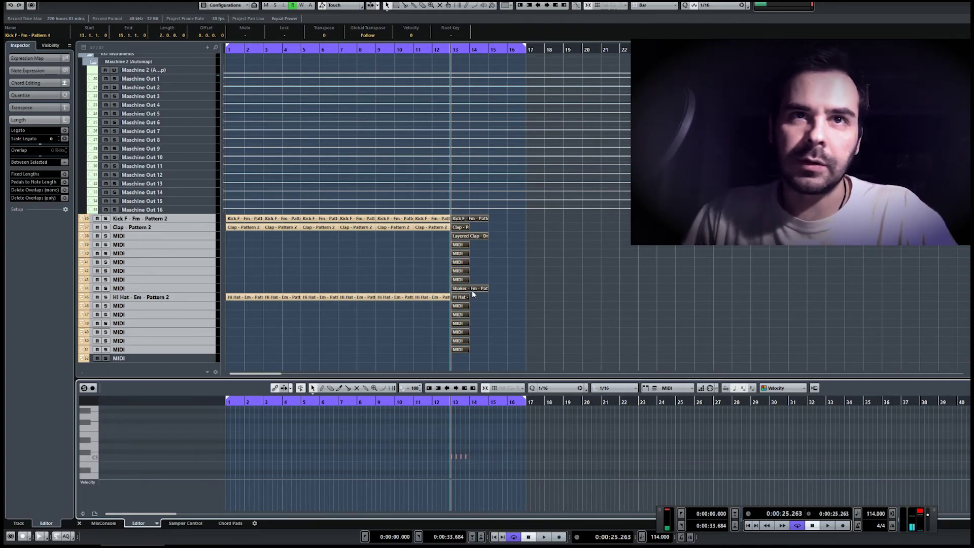
Play the imported Pattern 4 parts from bar 13 to hear the edited kick
{"action": "key", "text": "space"}
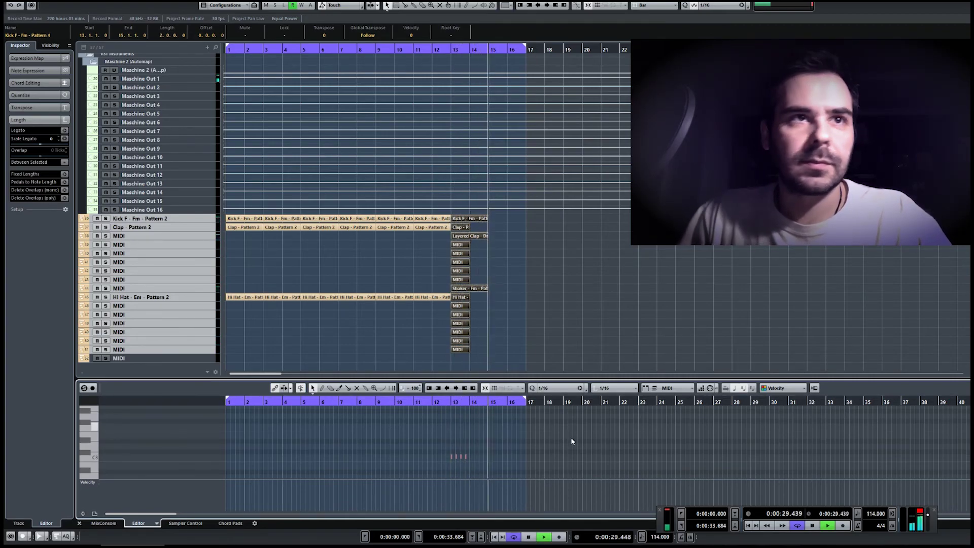
{"action": "key", "text": "space"}
{"action": "scroll", "coordinate": [519, 266], "scroll_direction": "down", "scroll_amount": 1}
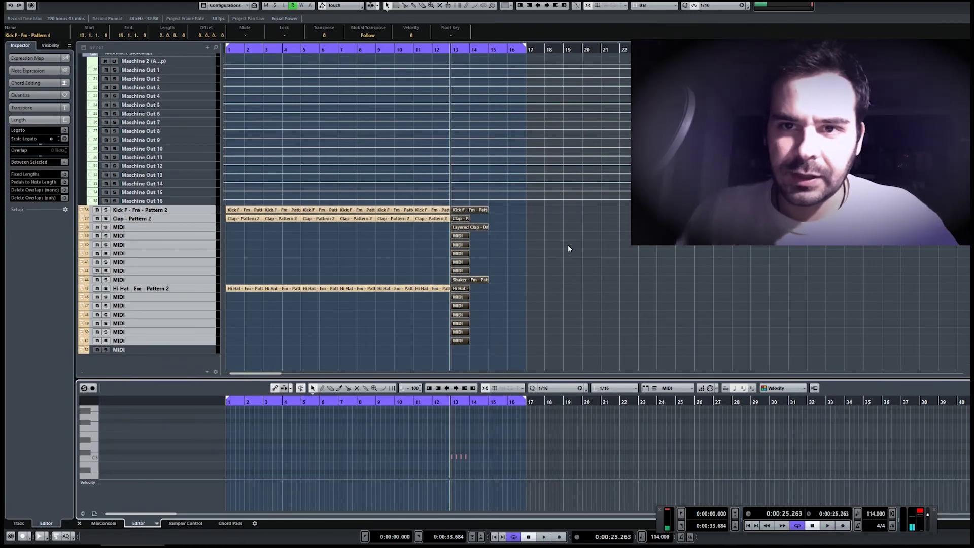